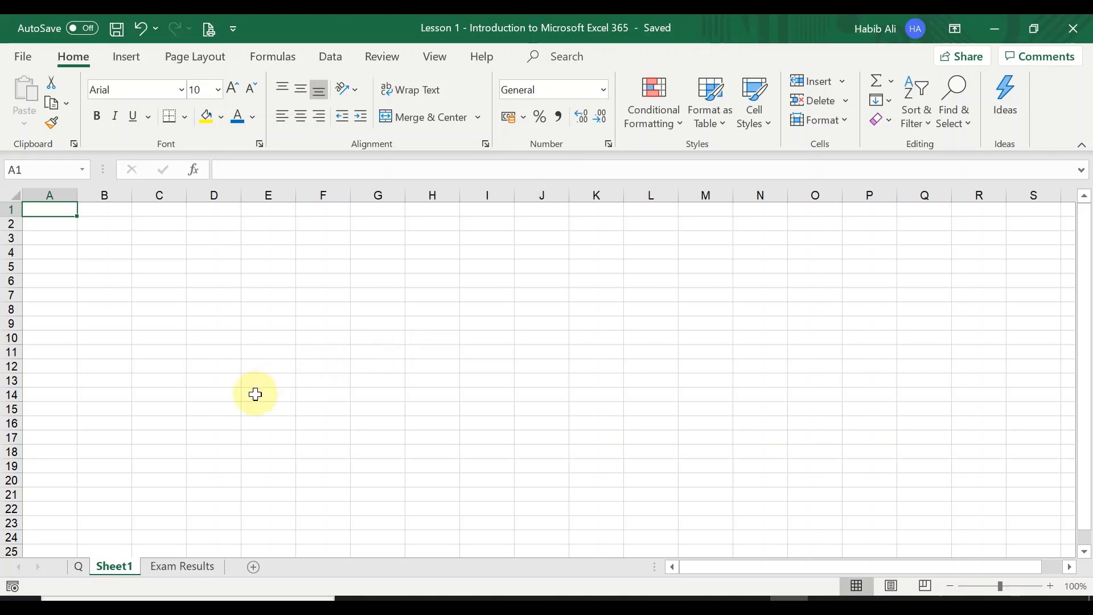
- Review the list of Excel interface topics on the Q sheet and return to Sheet1
{"action": "left_click", "coordinate": [79, 567]}
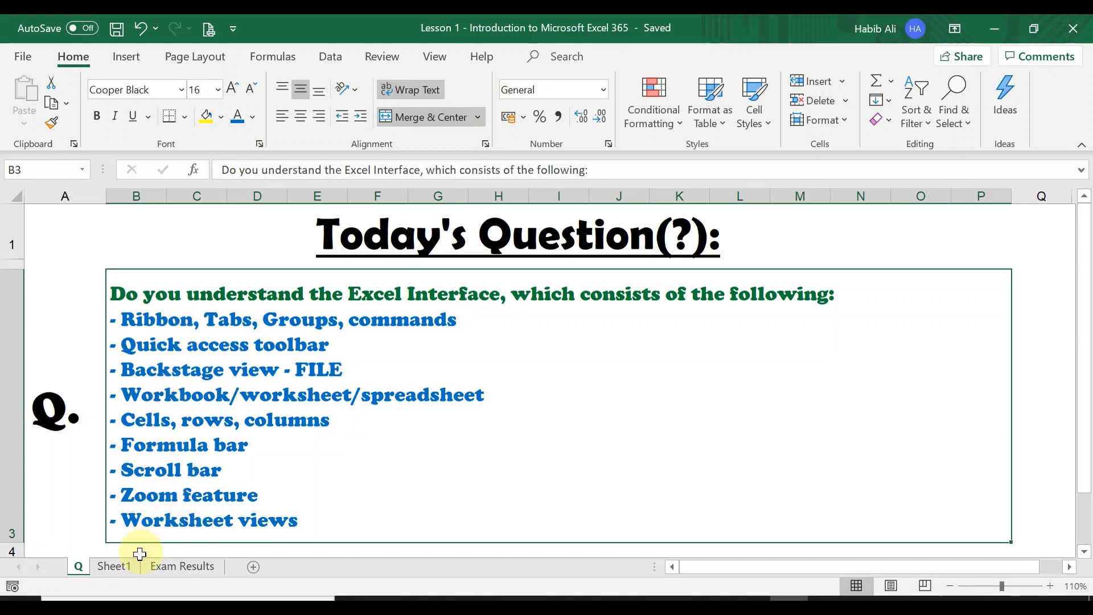
{"action": "left_click", "coordinate": [117, 568]}
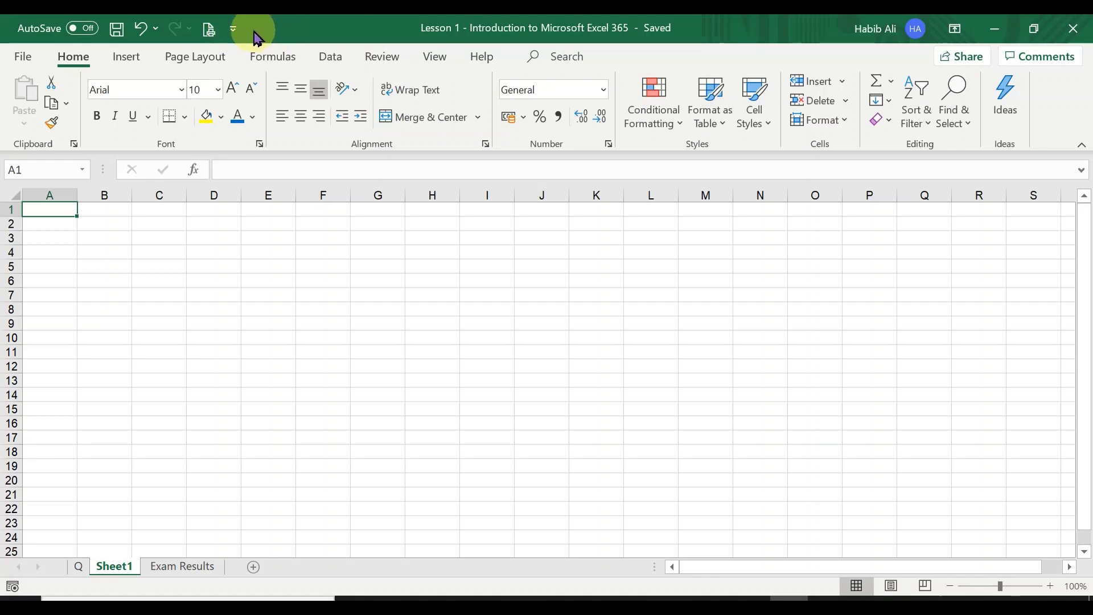
- Add the Quick Print command to the Quick Access Toolbar
{"action": "left_click", "coordinate": [234, 31]}
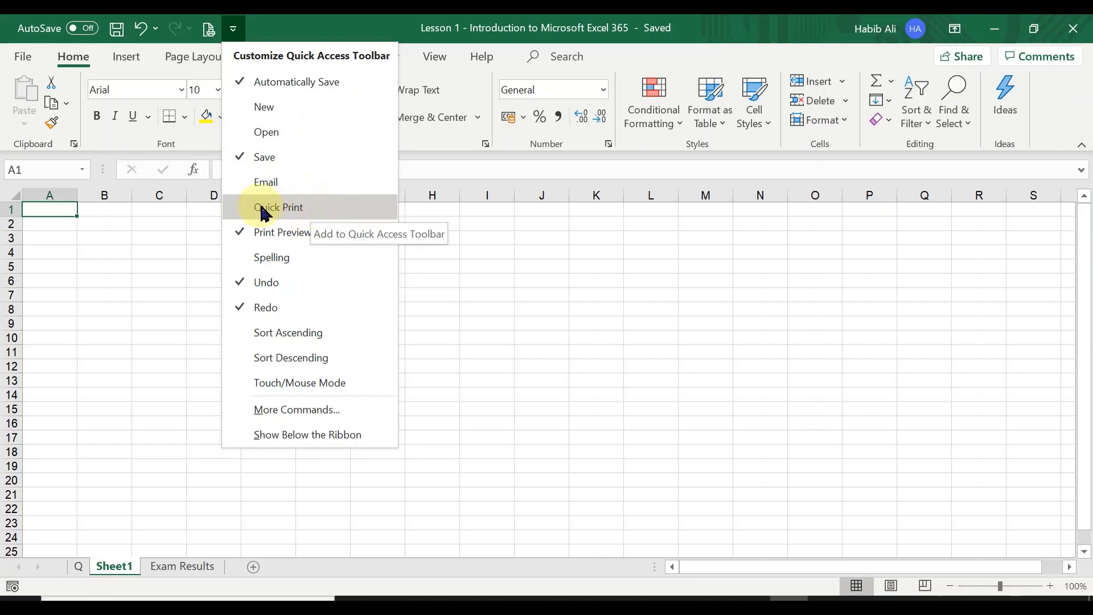
{"action": "left_click", "coordinate": [266, 215]}
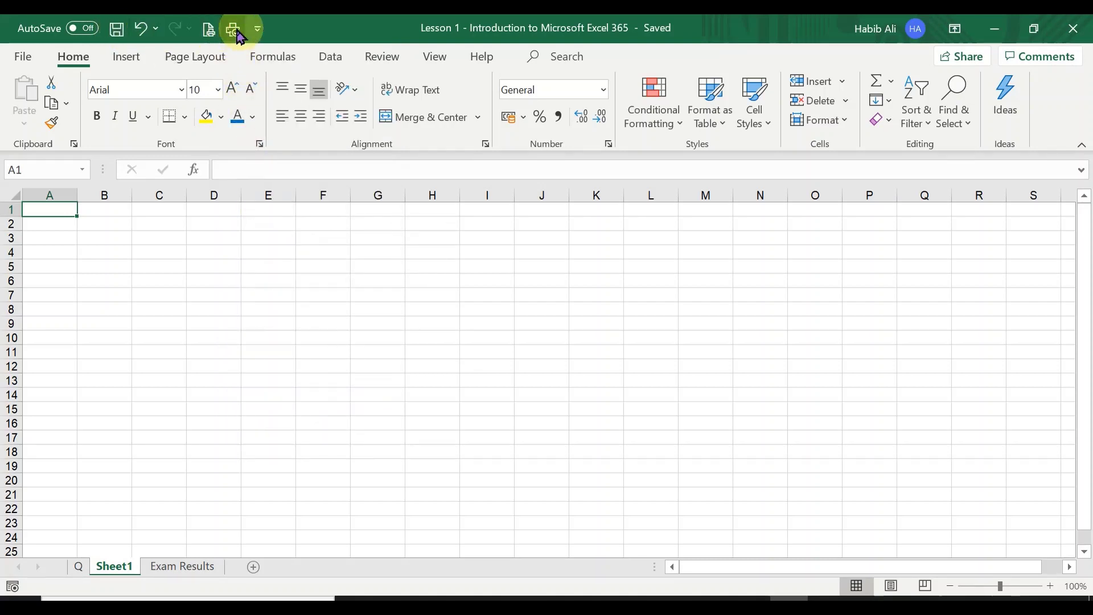
- Add the Open command to the Quick Access Toolbar and remove it again
{"action": "left_click", "coordinate": [259, 31]}
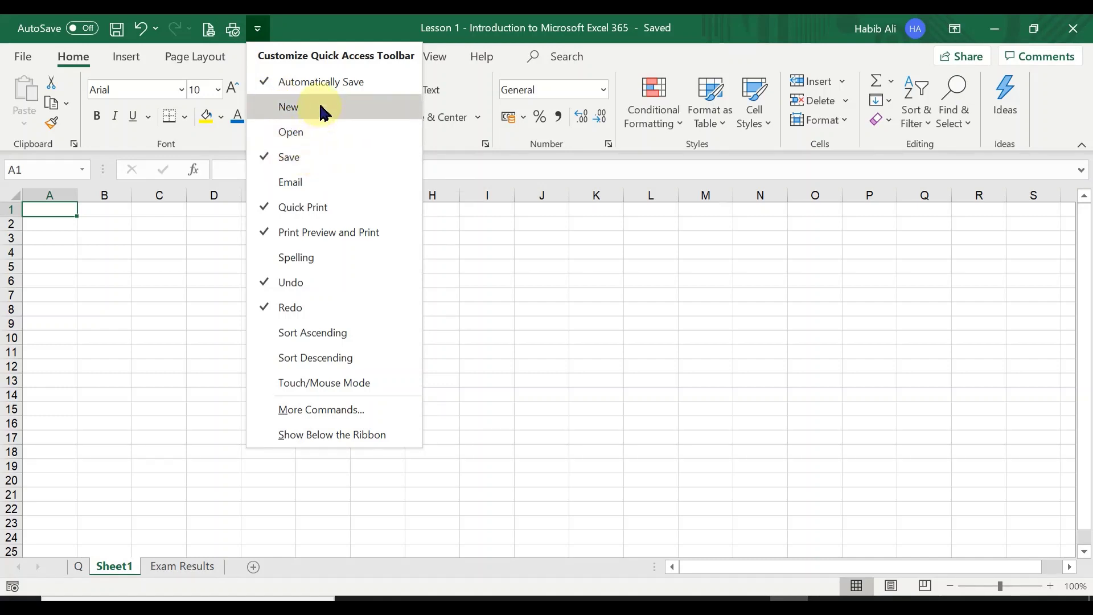
{"action": "left_click", "coordinate": [318, 138]}
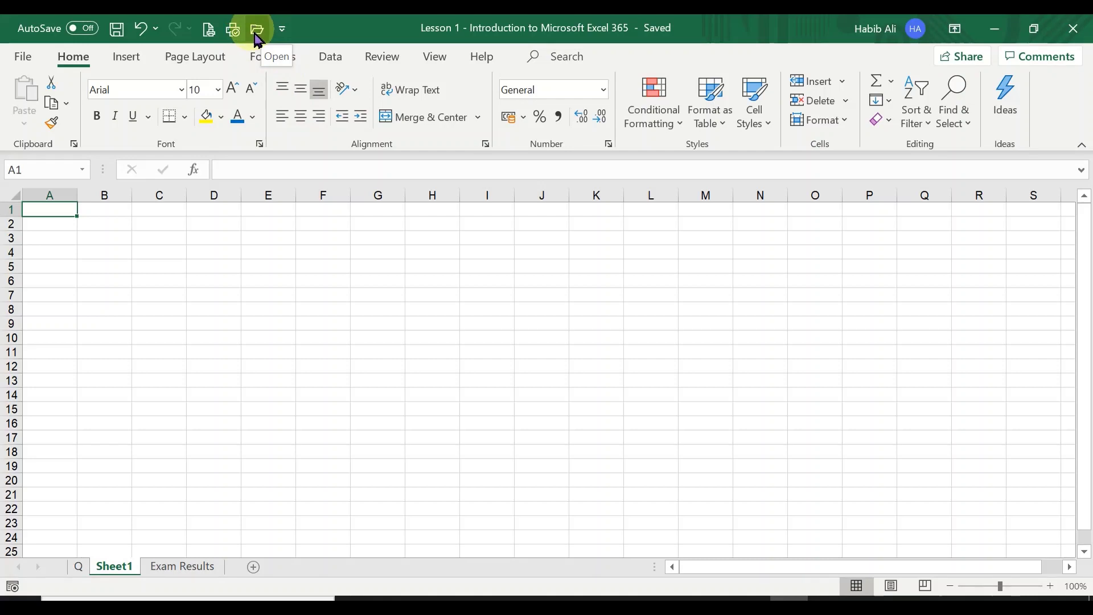
{"action": "left_click", "coordinate": [283, 31]}
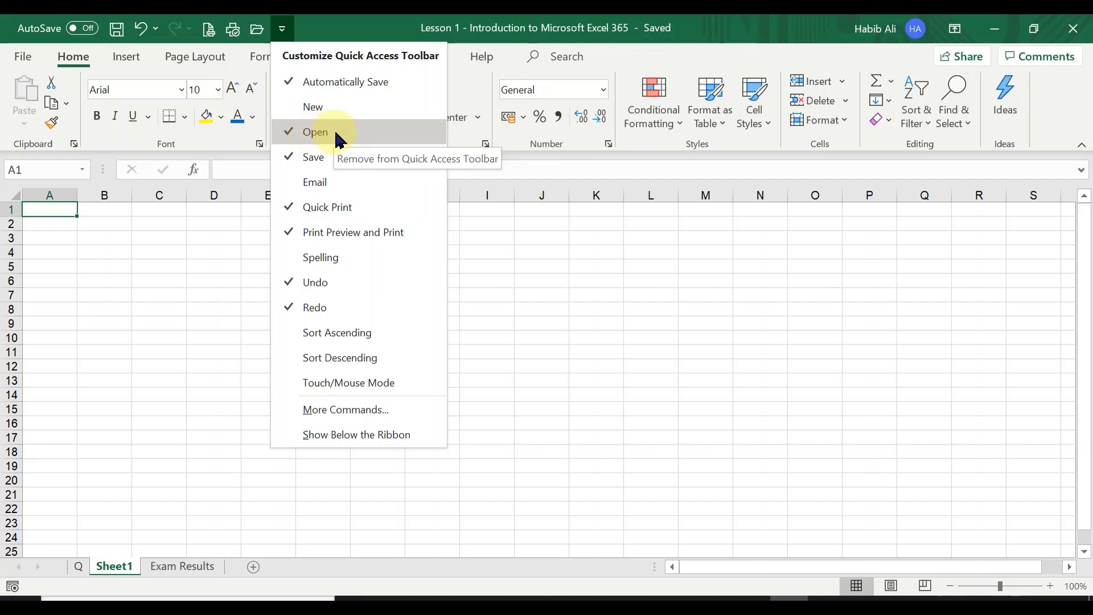
{"action": "left_click", "coordinate": [322, 133]}
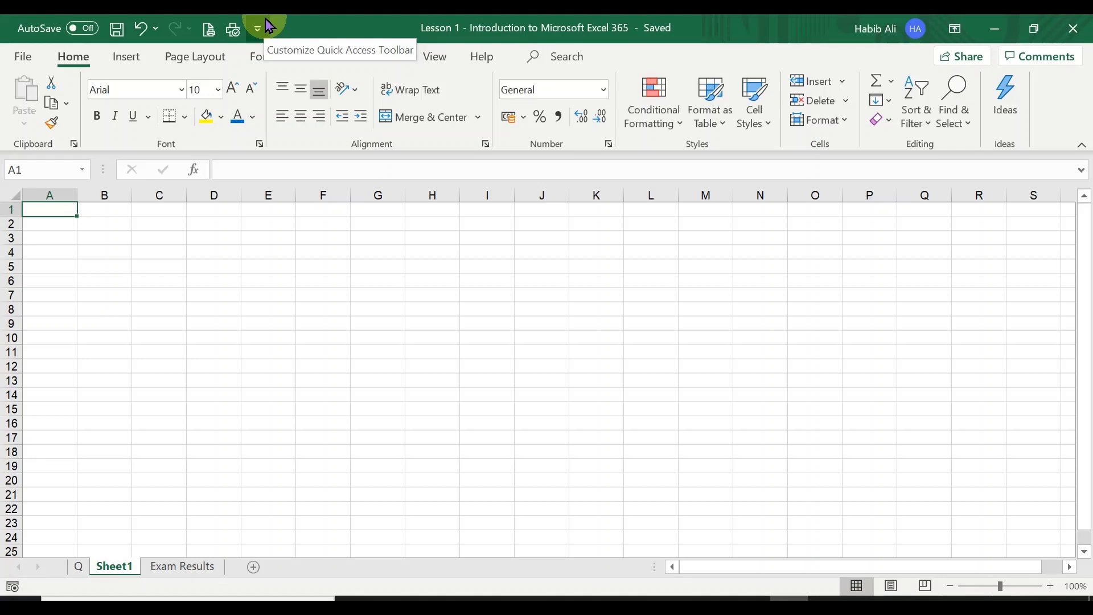
- Look over the commands in the Backstage view and return to the worksheet
{"action": "left_click", "coordinate": [26, 59]}
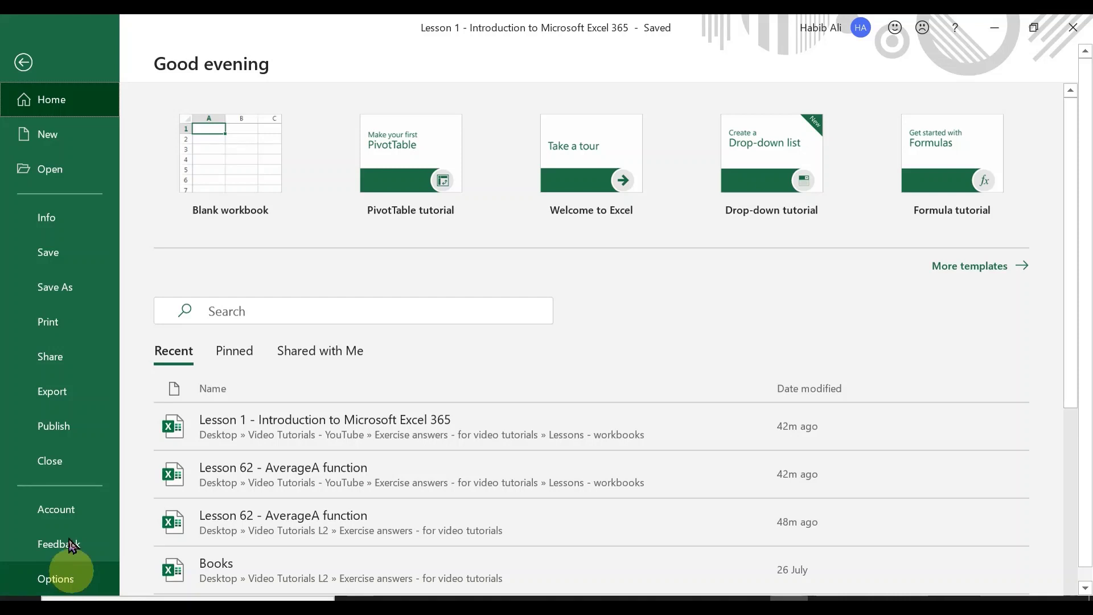
{"action": "left_click", "coordinate": [23, 61]}
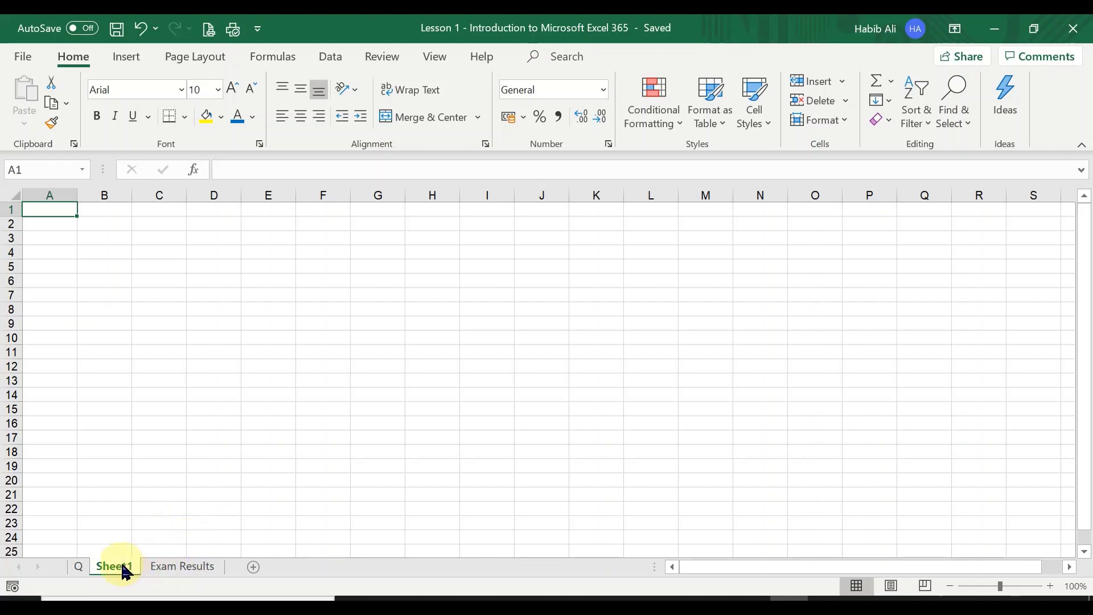
- Switch to the Exam Results sheet, select several blank cells, and inspect the AverageA formula in cell H4
{"action": "left_click", "coordinate": [185, 568]}
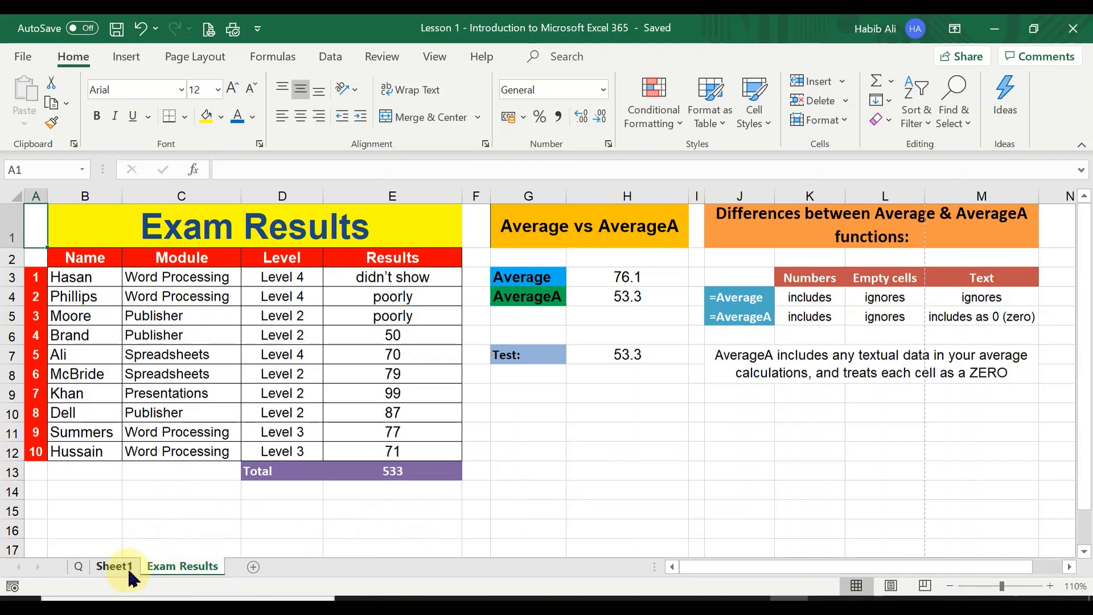
{"action": "left_click", "coordinate": [539, 450]}
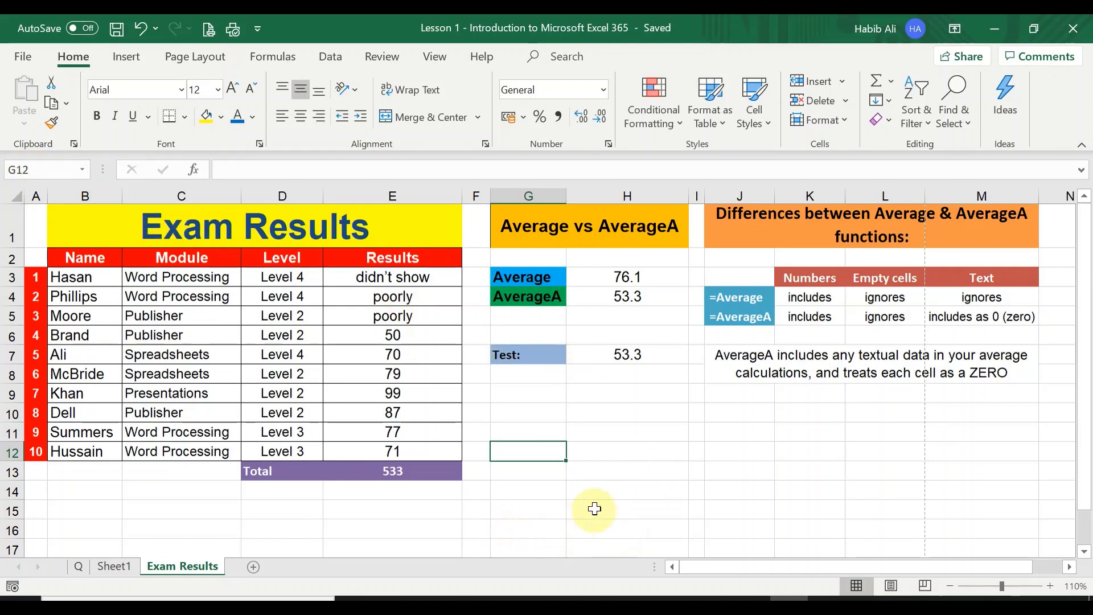
{"action": "left_click", "coordinate": [872, 510]}
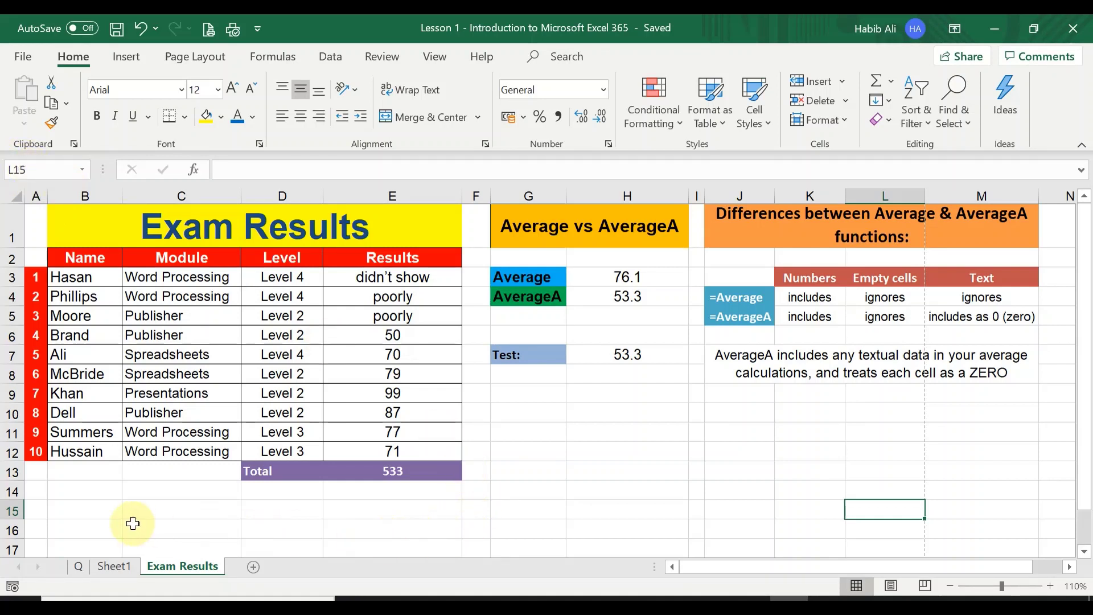
{"action": "left_click", "coordinate": [94, 511]}
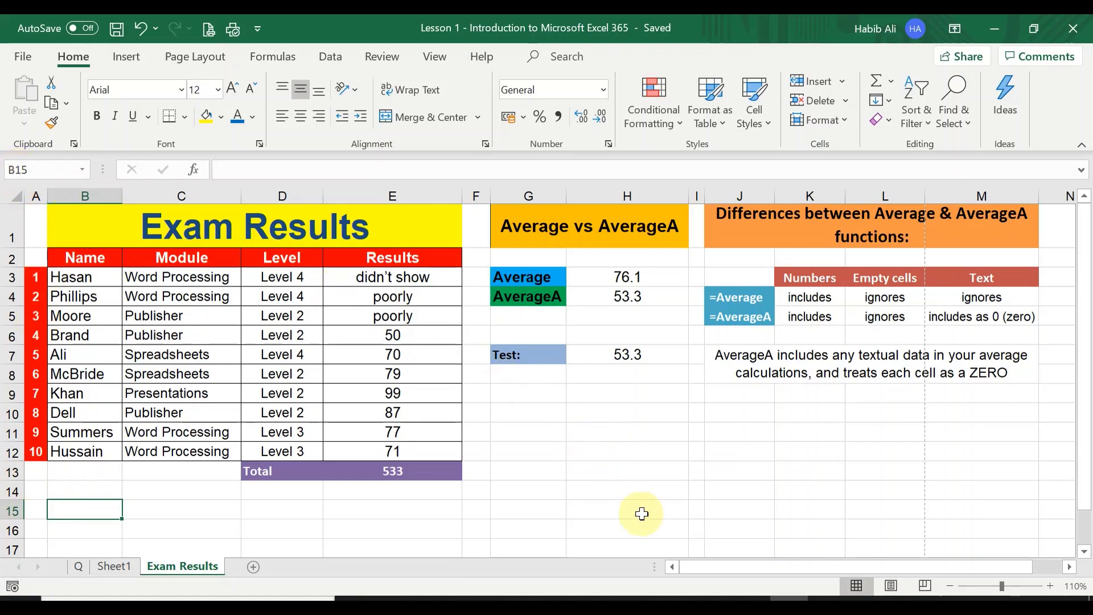
{"action": "left_click", "coordinate": [626, 526]}
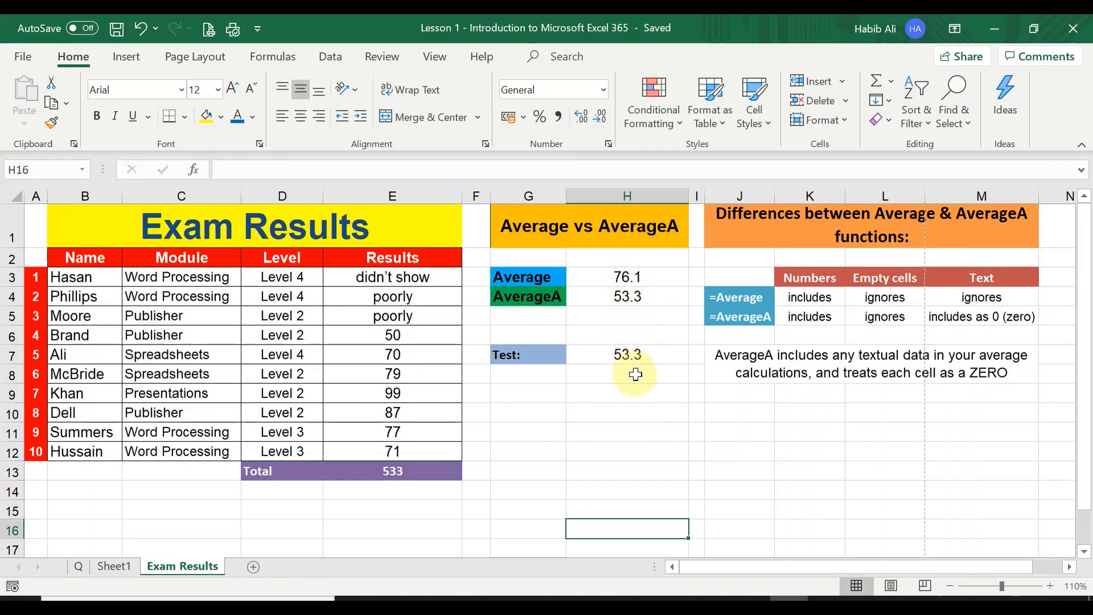
{"action": "left_click", "coordinate": [601, 296]}
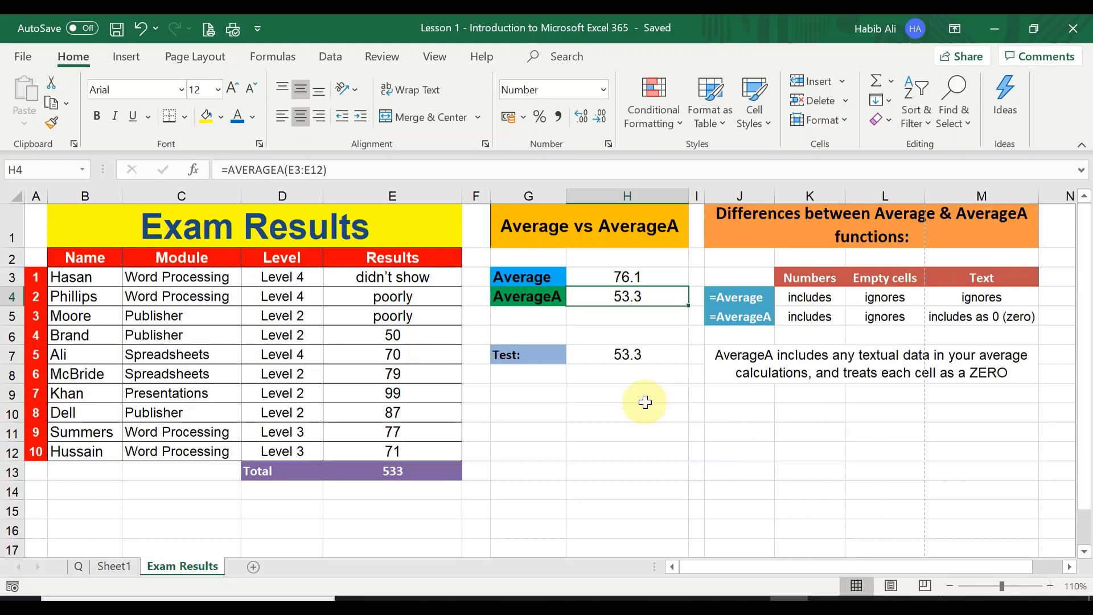
- Enlarge the Exam Results sheet to 140% and look through its rows below the table and back up to row 1
{"action": "left_click", "coordinate": [1051, 586]}
{"action": "left_click", "coordinate": [1051, 586]}
{"action": "left_click", "coordinate": [1051, 586]}
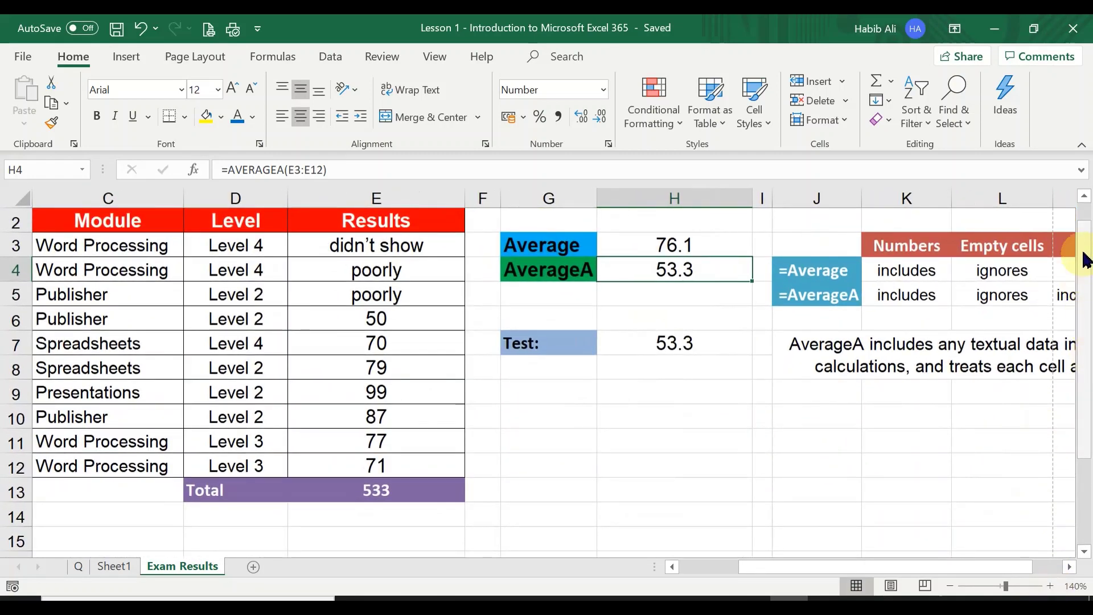
{"action": "left_click_drag", "start_coordinate": [1085, 257], "coordinate": [1086, 239]}
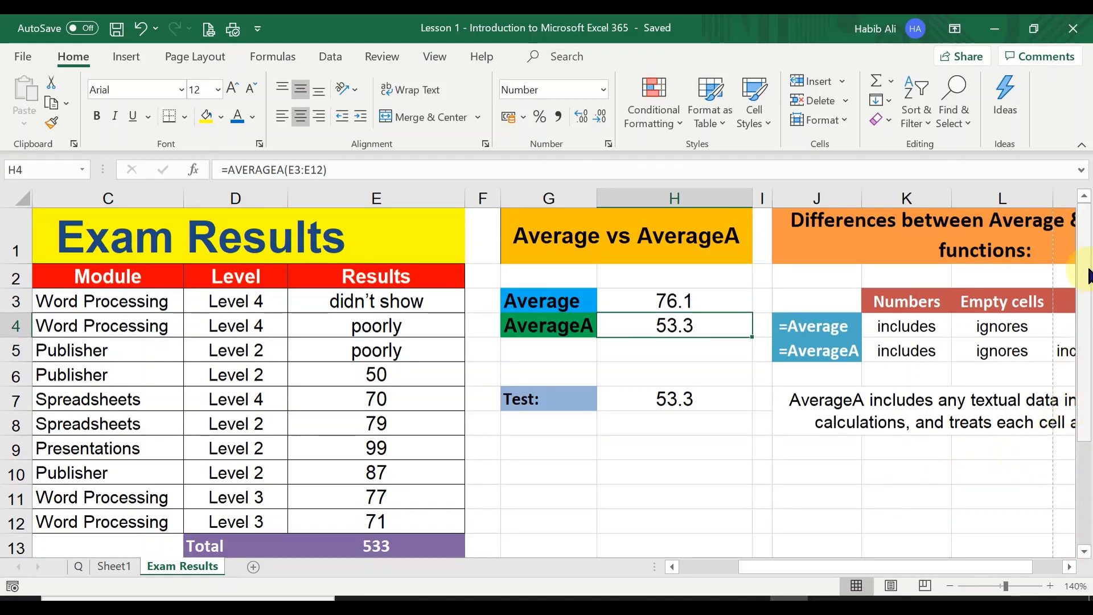
{"action": "left_click", "coordinate": [1085, 553]}
{"action": "scroll", "coordinate": [1086, 552], "scroll_direction": "down", "scroll_amount": 3}
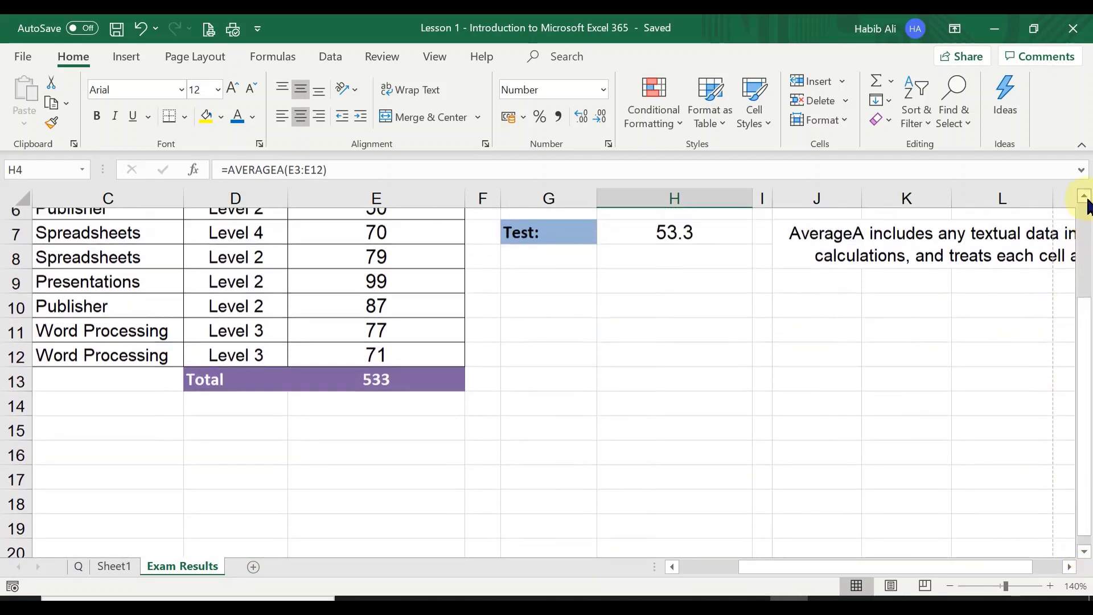
{"action": "scroll", "coordinate": [1086, 197], "scroll_direction": "up", "scroll_amount": 3}
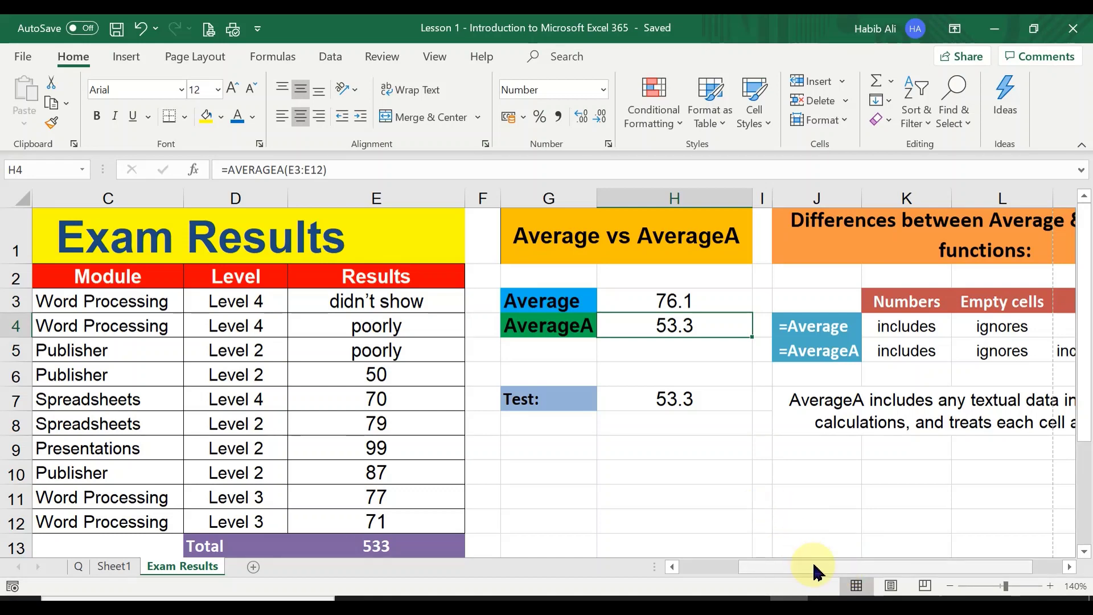
- Look across the columns of the enlarged Exam Results sheet, ending with column B as the first one shown
{"action": "left_click", "coordinate": [672, 568]}
{"action": "left_click", "coordinate": [672, 567]}
{"action": "left_click", "coordinate": [1070, 567]}
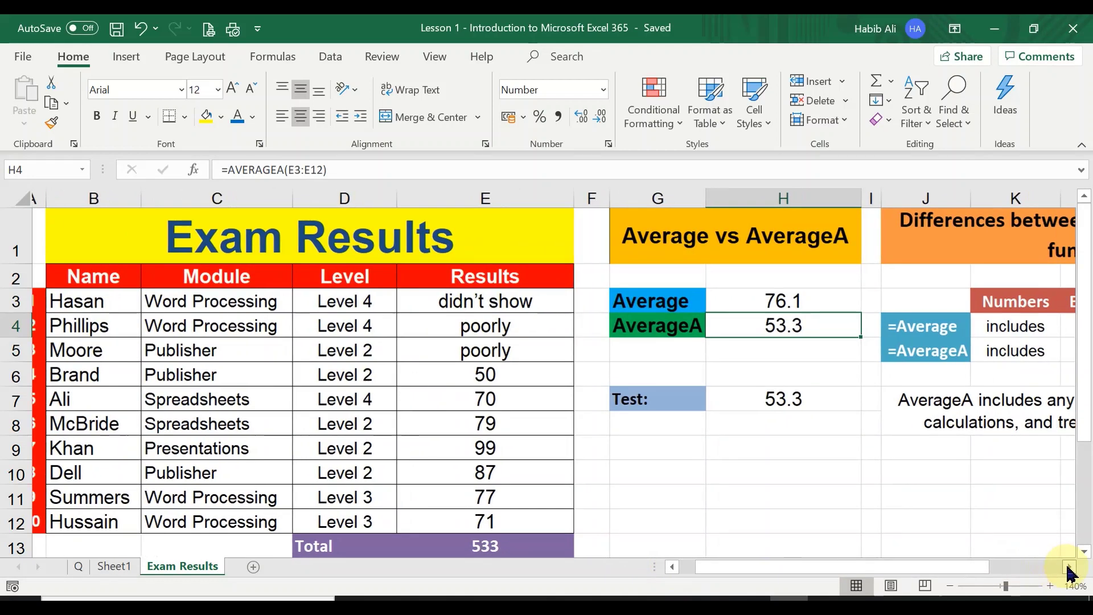
{"action": "left_click", "coordinate": [1070, 567]}
{"action": "left_click_drag", "start_coordinate": [1019, 570], "coordinate": [980, 569]}
{"action": "left_click_drag", "start_coordinate": [1085, 344], "coordinate": [1089, 319]}
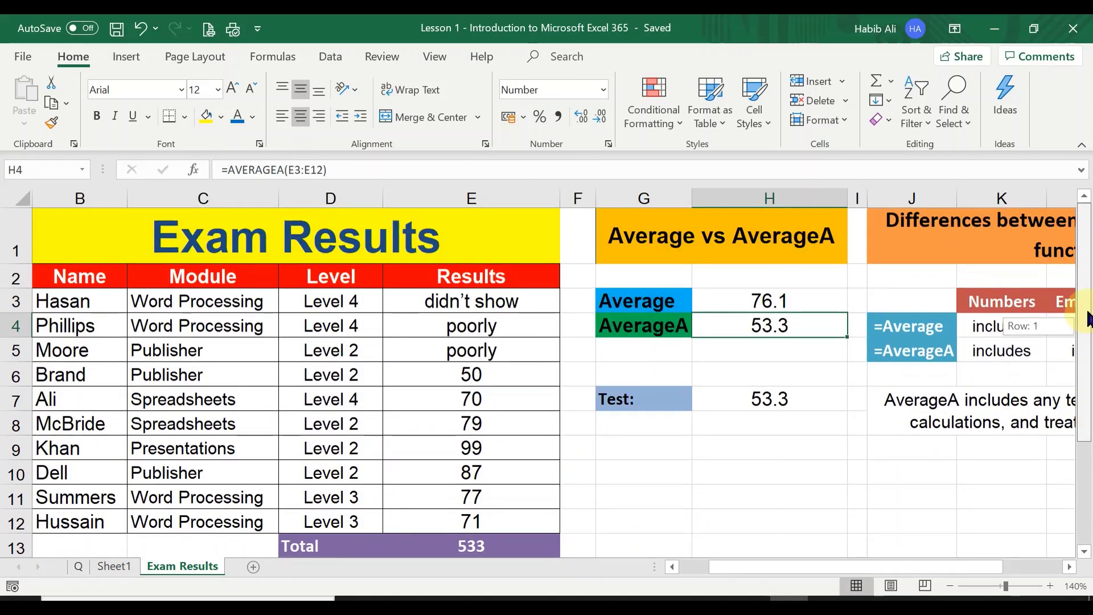
{"action": "mouse_move", "coordinate": [1089, 319]}
{"action": "left_mouse_down"}
{"action": "mouse_move", "coordinate": [1088, 387]}
{"action": "mouse_move", "coordinate": [1087, 320]}
{"action": "left_mouse_up"}
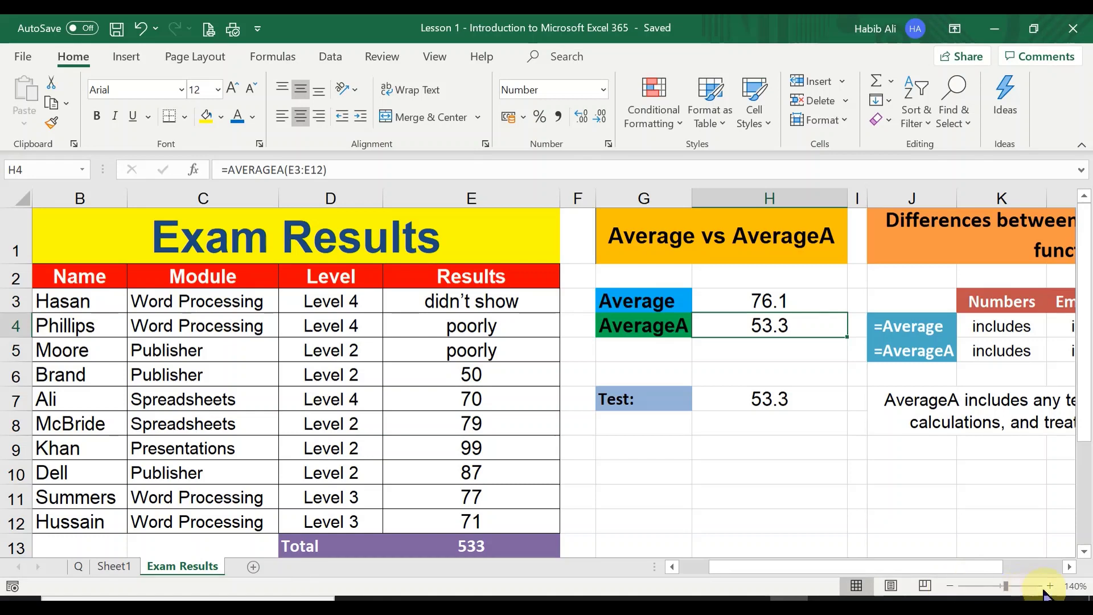
- Reduce the Exam Results sheet's zoom level to 100%
{"action": "left_click", "coordinate": [950, 586]}
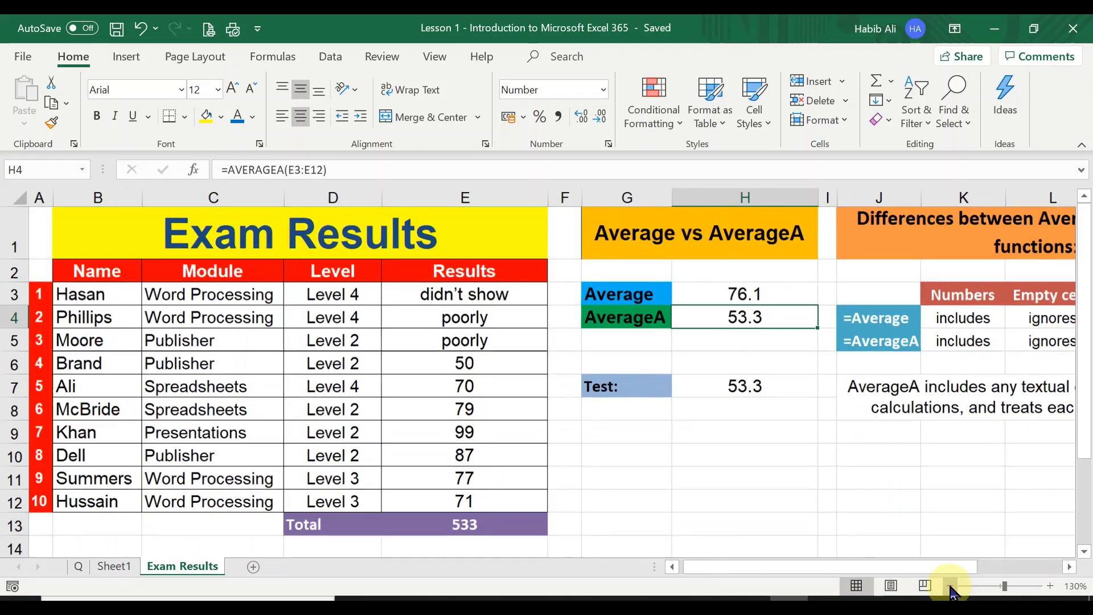
{"action": "left_click", "coordinate": [950, 586]}
{"action": "left_click", "coordinate": [950, 587]}
{"action": "left_click", "coordinate": [950, 586]}
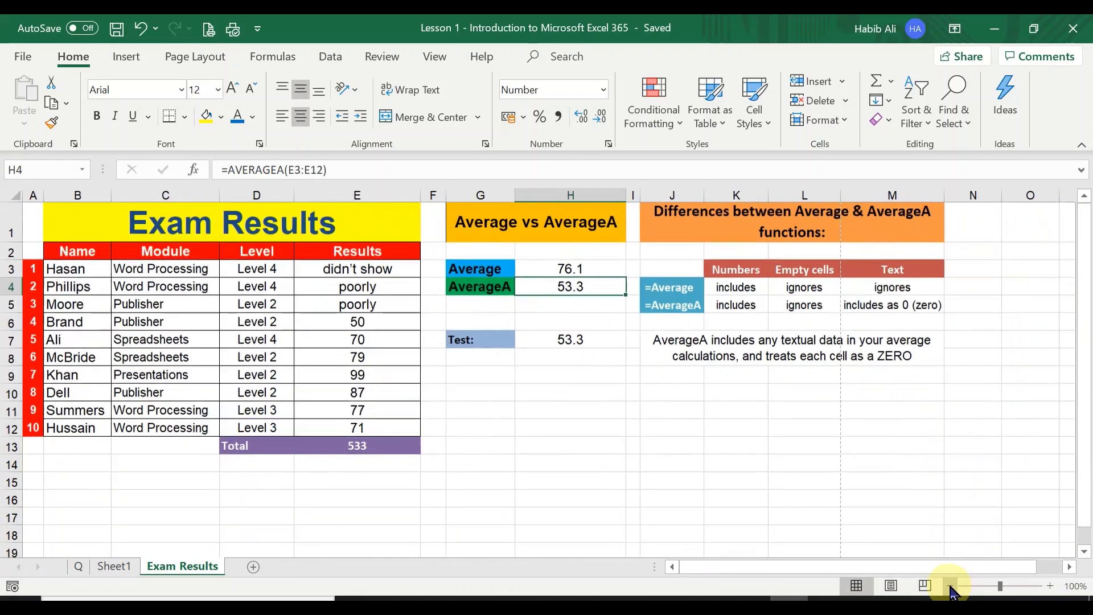
- Enlarge the Exam Results sheet to 160% and bring its zoom level down to 84%
{"action": "left_click", "coordinate": [1051, 586]}
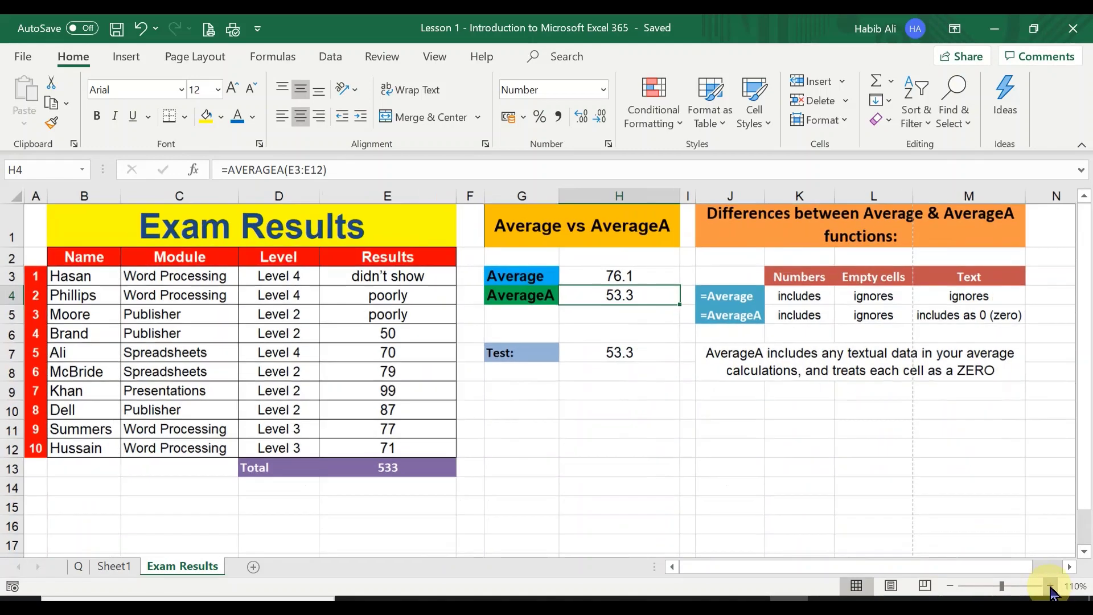
{"action": "left_click", "coordinate": [1051, 587]}
{"action": "left_click", "coordinate": [1051, 586]}
{"action": "left_click", "coordinate": [1051, 587]}
{"action": "left_click", "coordinate": [1051, 587]}
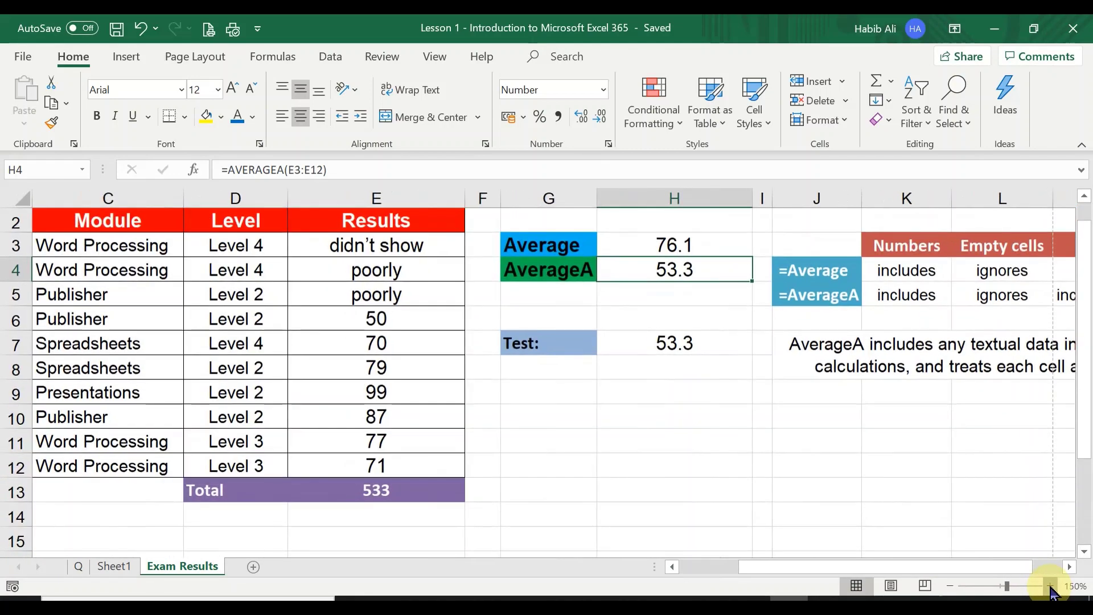
{"action": "left_click", "coordinate": [1051, 586]}
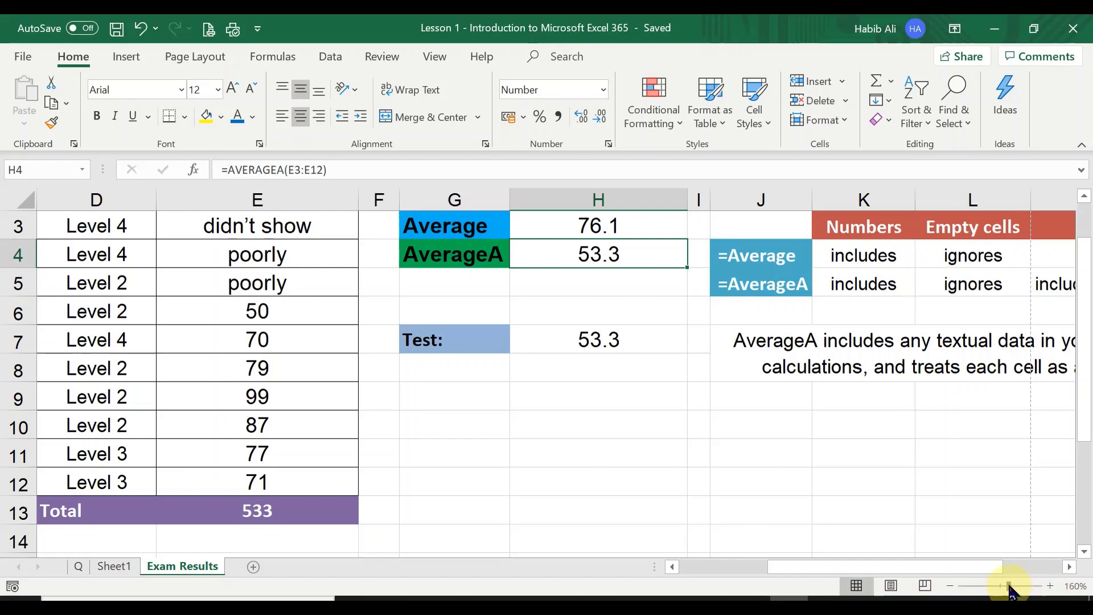
{"action": "mouse_move", "coordinate": [1006, 590]}
{"action": "left_mouse_down"}
{"action": "mouse_move", "coordinate": [990, 586]}
{"action": "mouse_move", "coordinate": [1017, 586]}
{"action": "mouse_move", "coordinate": [992, 587]}
{"action": "left_mouse_up"}
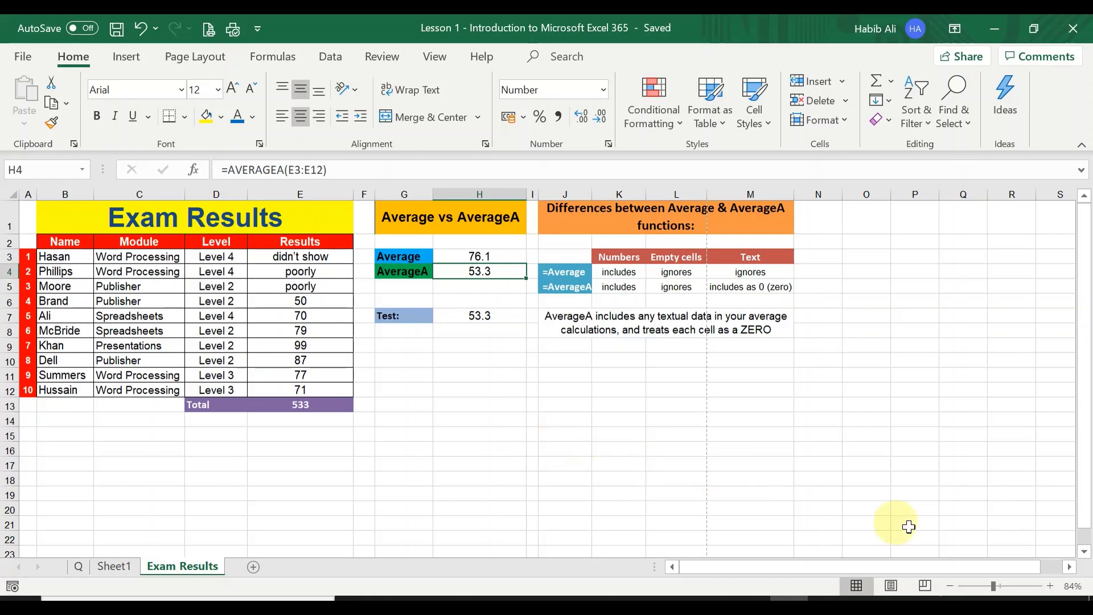
- Show the Exam Results sheet in Page Layout view and examine the header and footer areas
{"action": "left_click", "coordinate": [892, 586]}
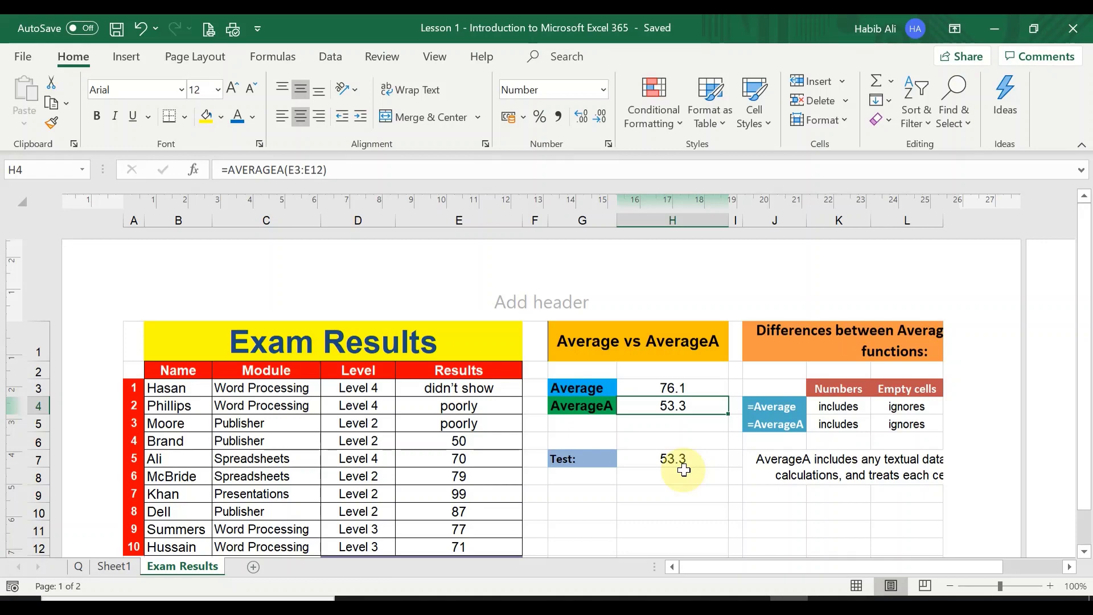
{"action": "scroll", "coordinate": [684, 470], "scroll_direction": "down", "scroll_amount": 3}
{"action": "scroll", "coordinate": [684, 470], "scroll_direction": "up", "scroll_amount": 3}
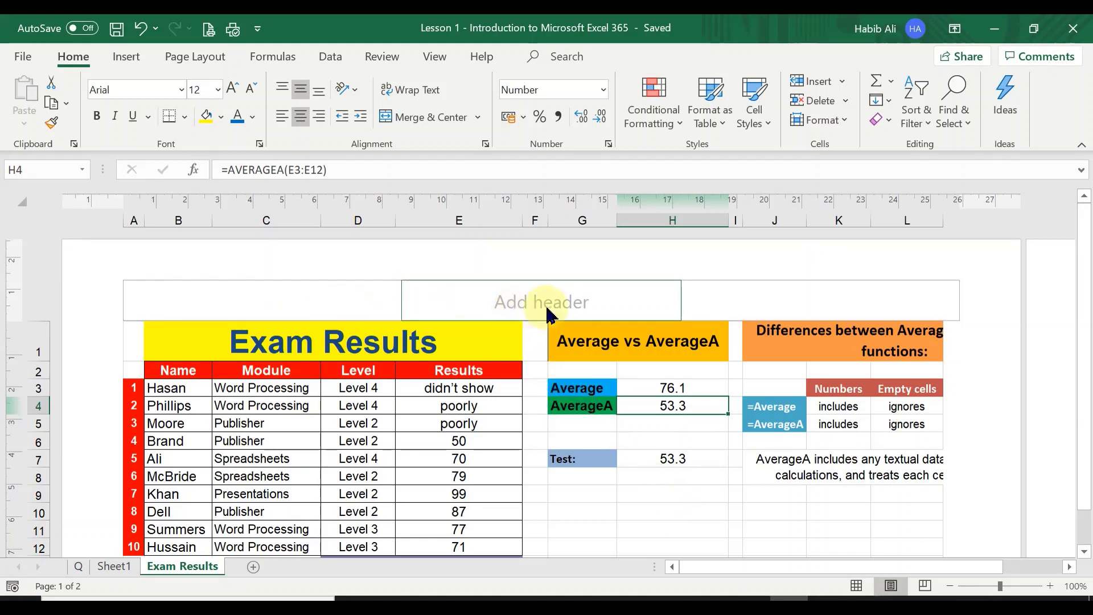
{"action": "scroll", "coordinate": [684, 353], "scroll_direction": "down", "scroll_amount": 5}
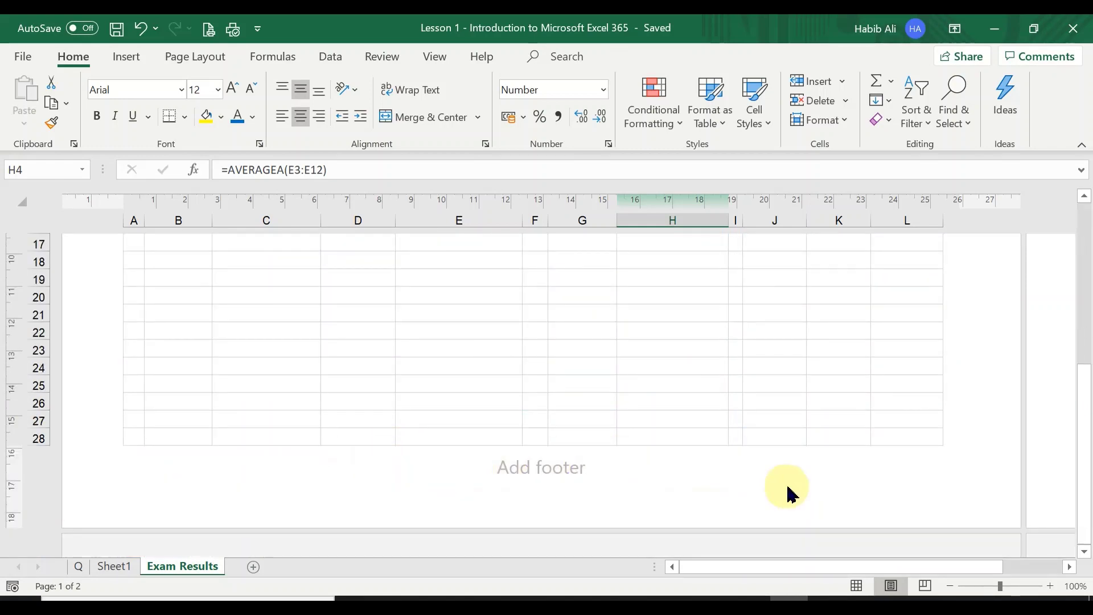
{"action": "scroll", "coordinate": [698, 401], "scroll_direction": "up", "scroll_amount": 5}
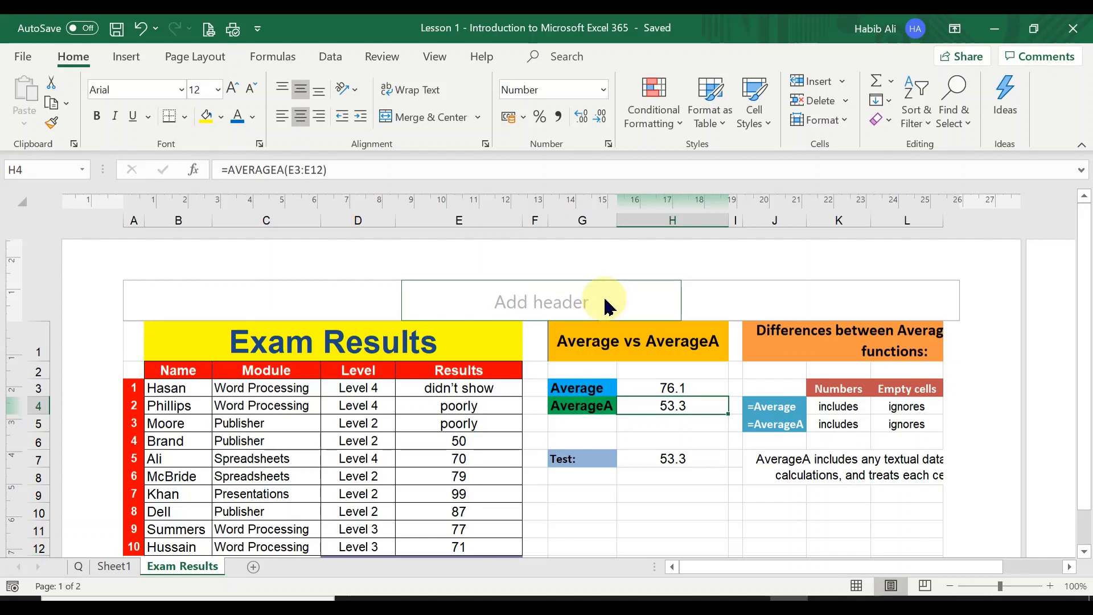
- Show the Exam Results sheet in Page Break Preview and move the vertical page break to between columns J and K
{"action": "left_click", "coordinate": [926, 587]}
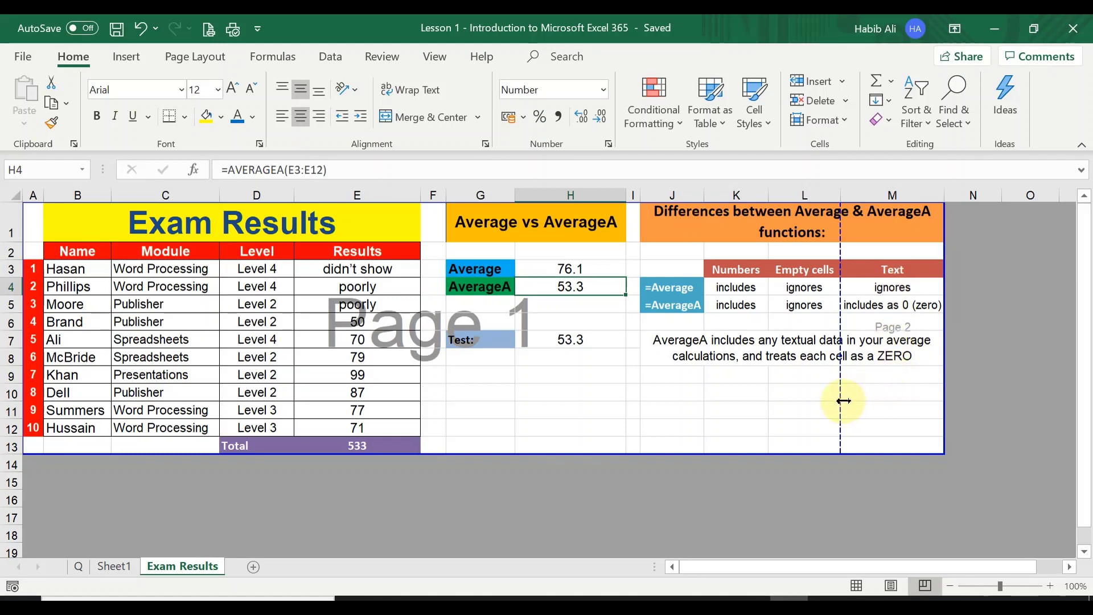
{"action": "left_click_drag", "start_coordinate": [840, 401], "coordinate": [706, 395]}
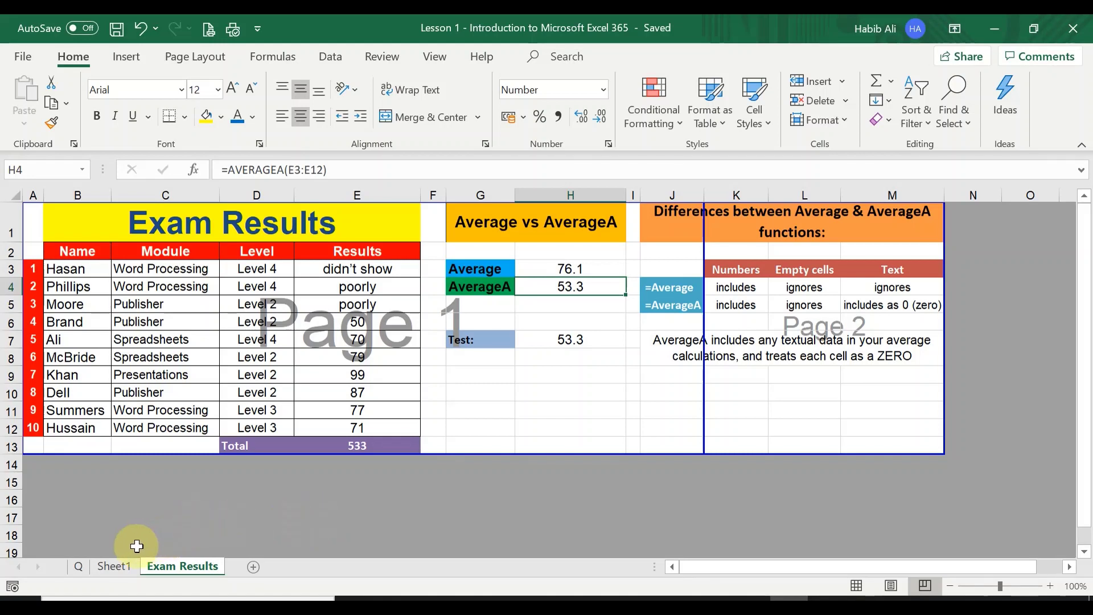
- Go back to the Q sheet to recap the interface topics
{"action": "left_click", "coordinate": [79, 567]}
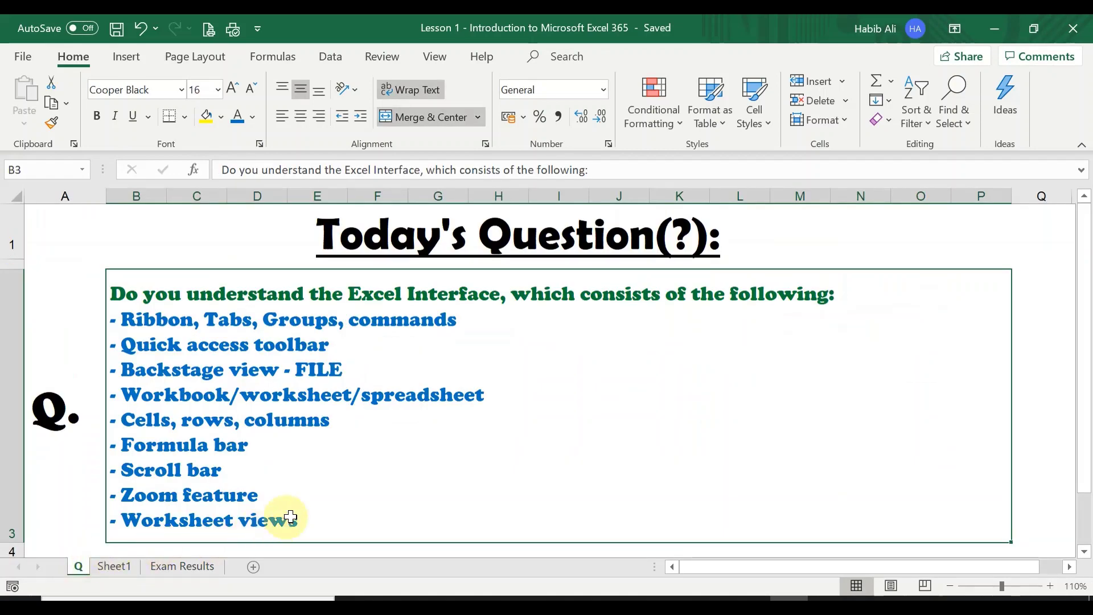